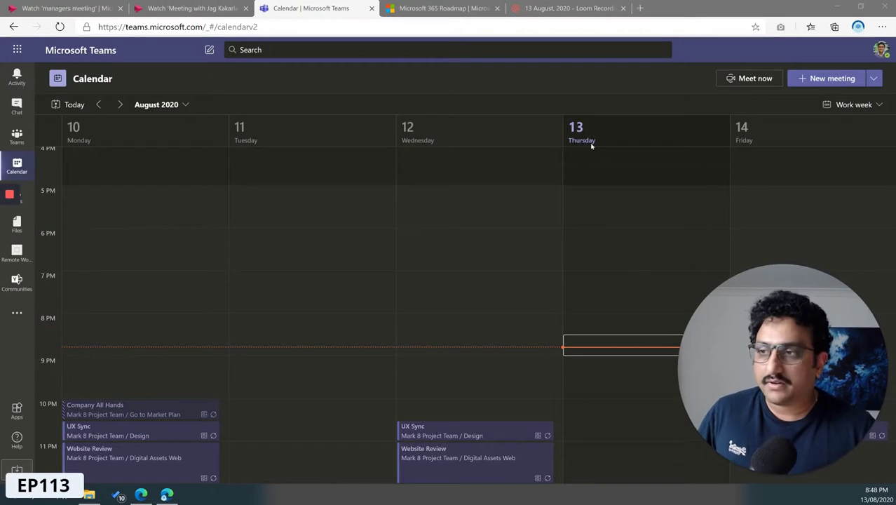
- Start an instant Meet now meeting from the Calendar and join it alone
click(754, 79)
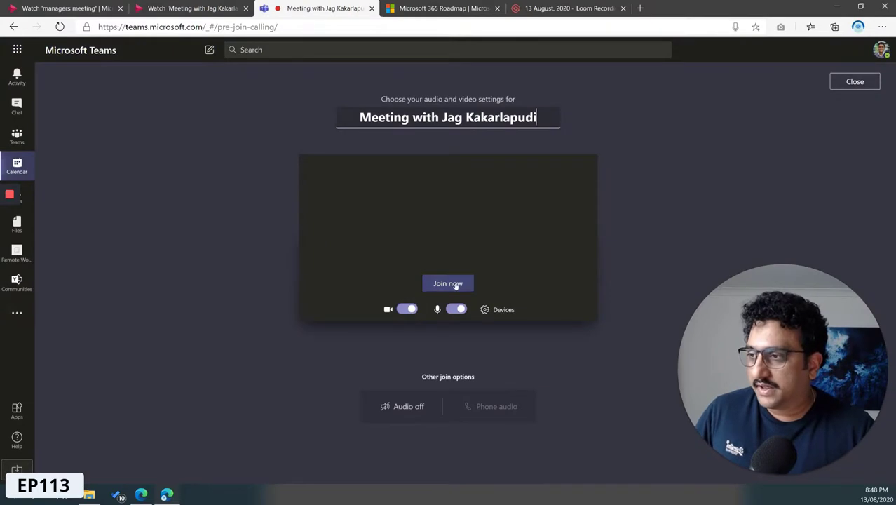
drag(539, 117, 351, 118)
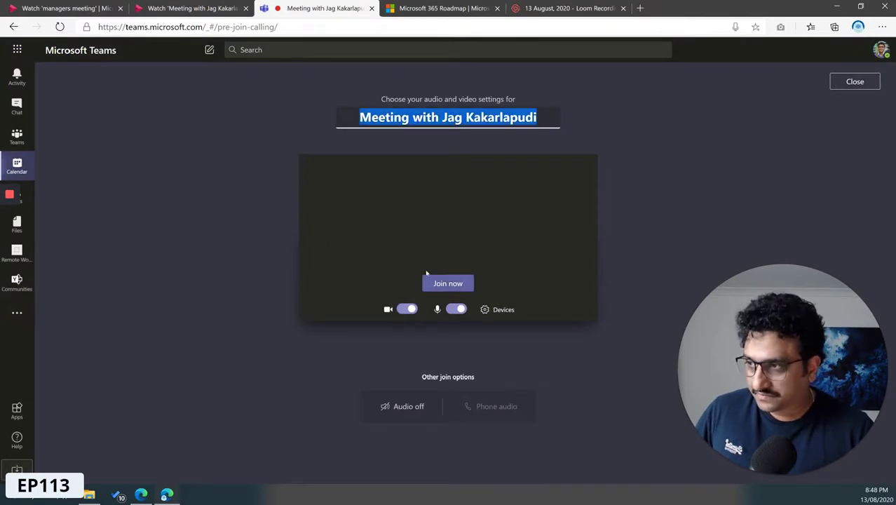
click(434, 281)
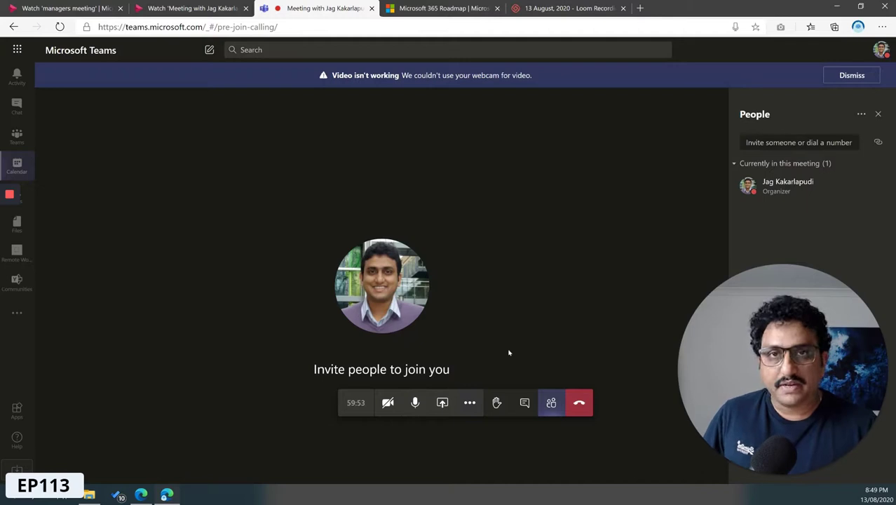
- Start recording the meeting from More actions and dismiss the recording notice
click(470, 405)
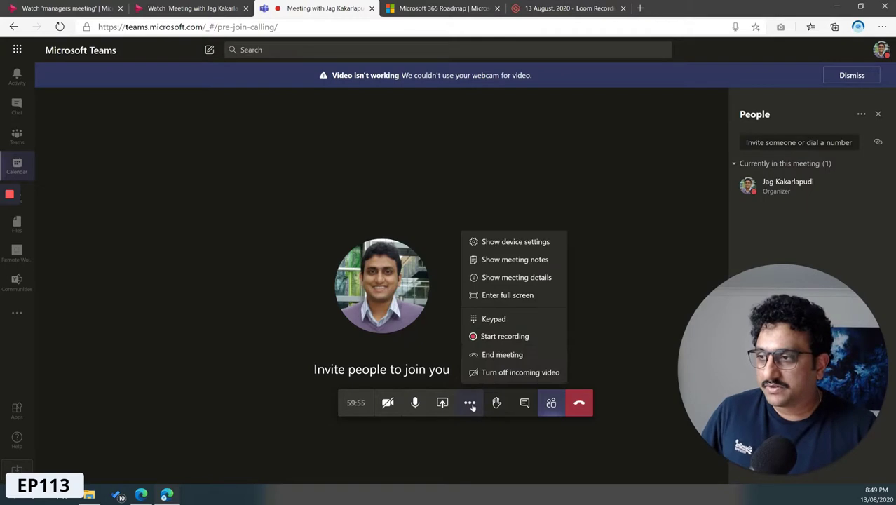
click(495, 342)
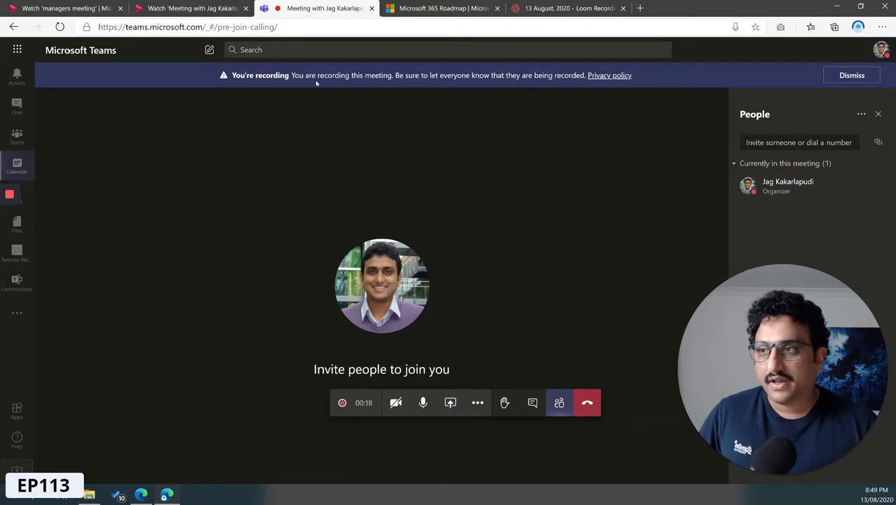
click(838, 78)
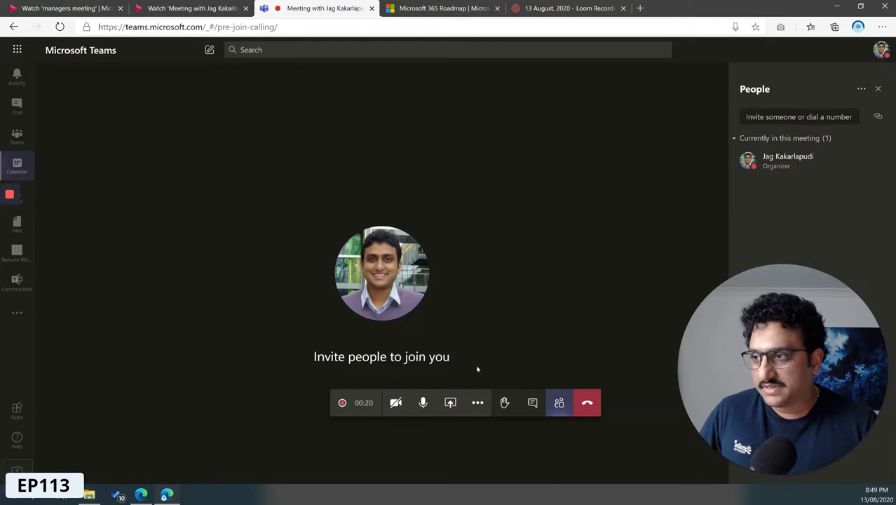
- Stop and confirm stopping the recording, then end the meeting call
click(478, 404)
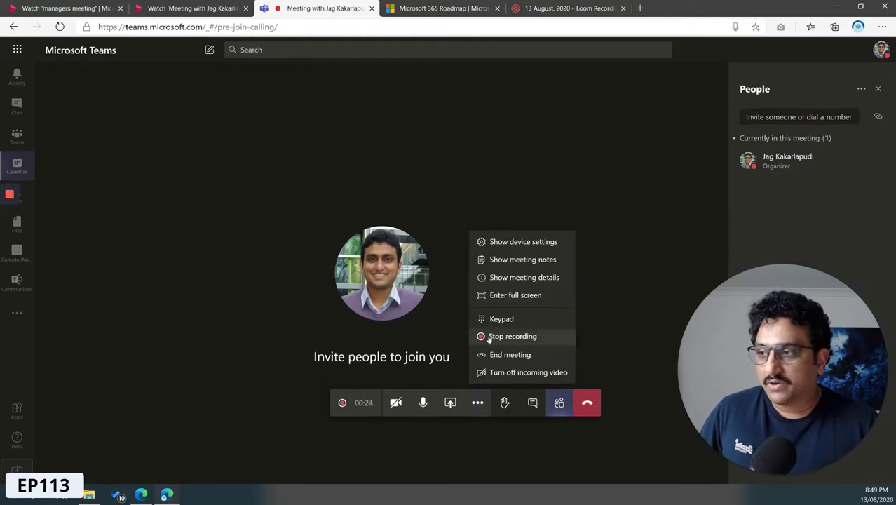
click(512, 336)
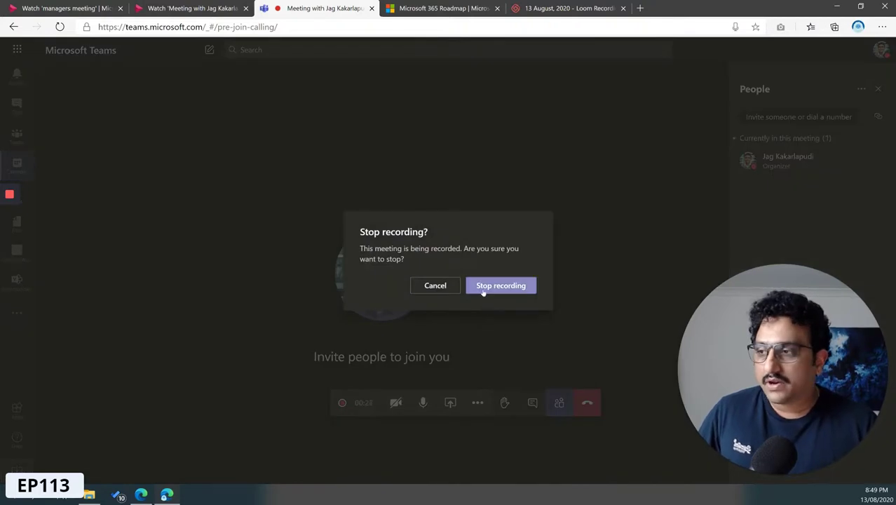
click(484, 291)
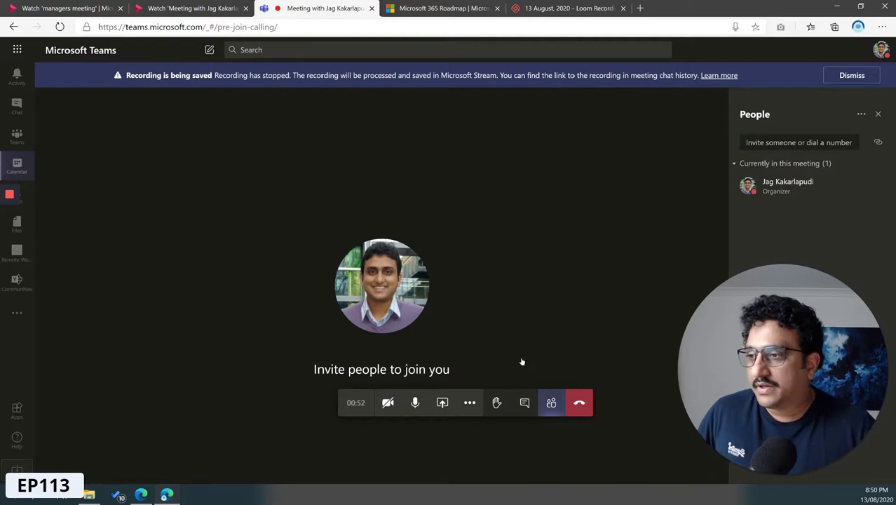
click(578, 405)
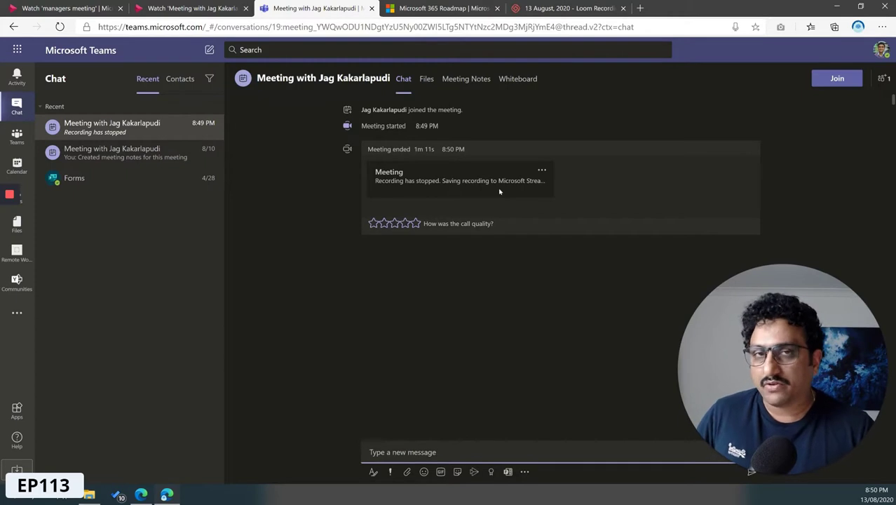
- Switch to the Stream tab showing the saved 0:27 meeting recording
click(174, 7)
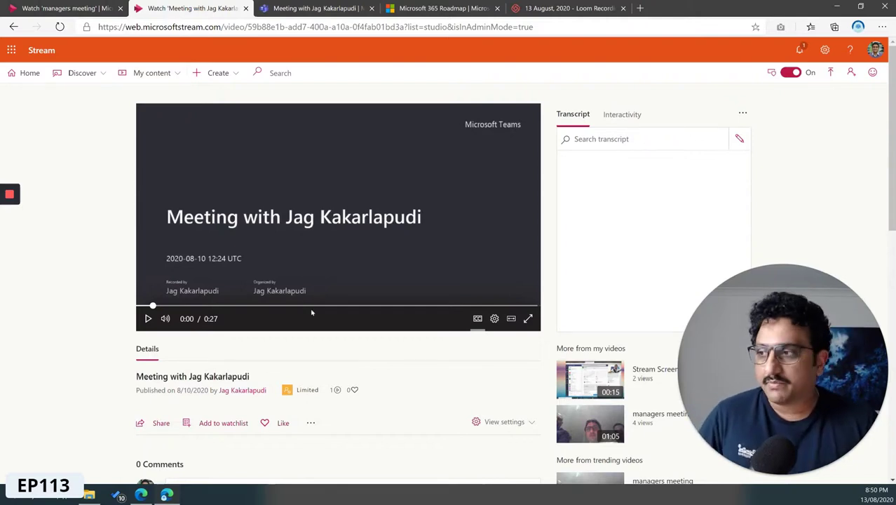
- Check the meeting chat, then return to the Stream video and open its actions menu
scroll(314, 351, down, 1)
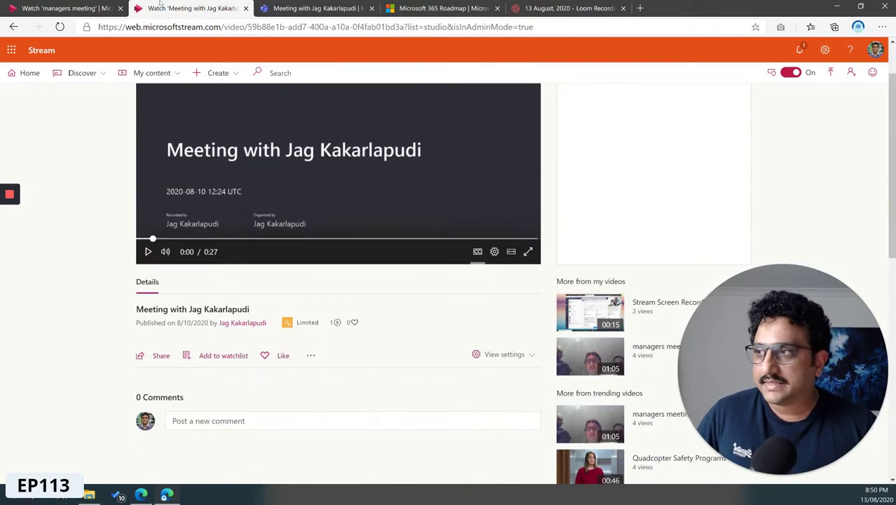
click(308, 8)
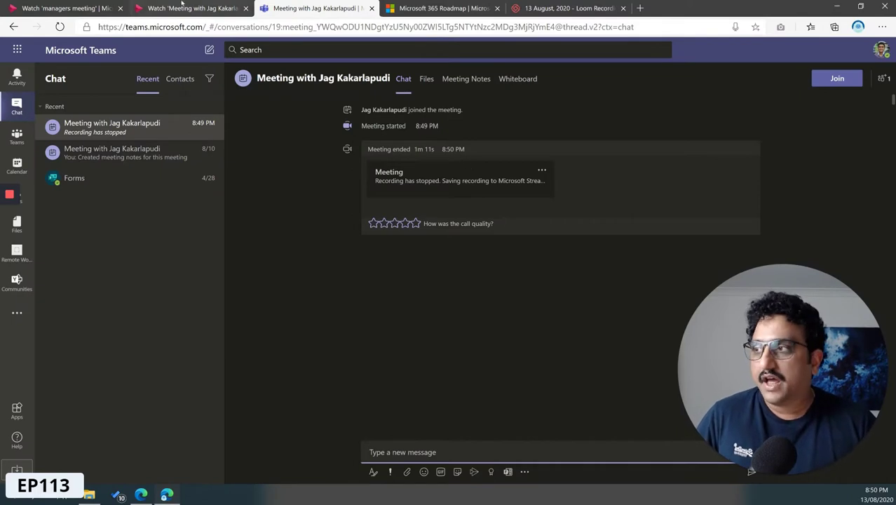
click(190, 8)
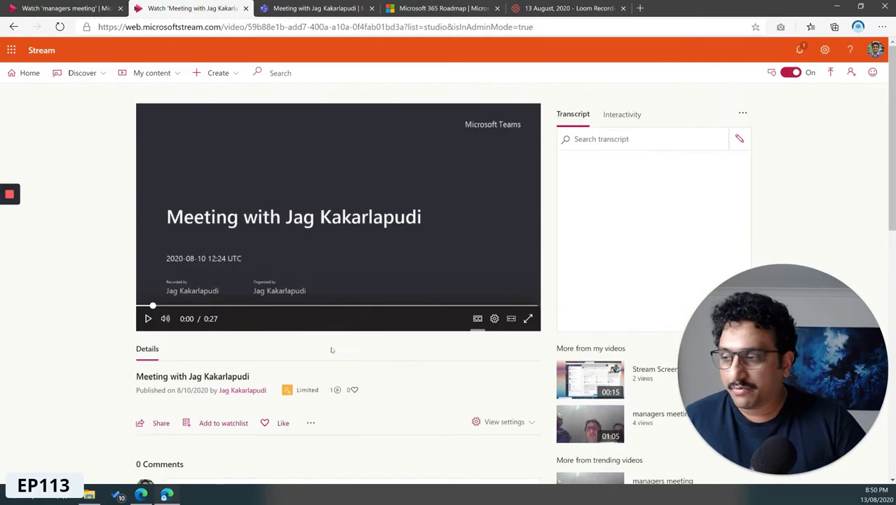
scroll(331, 352, down, 1)
click(311, 356)
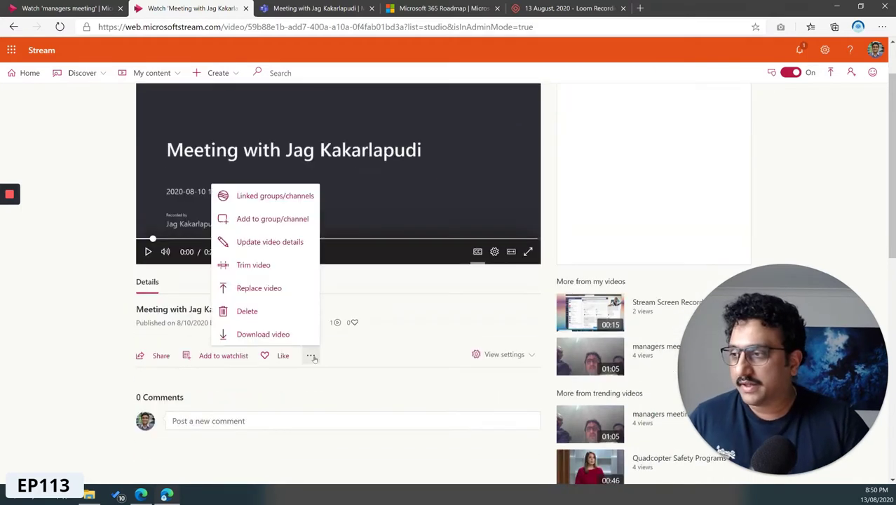
click(271, 223)
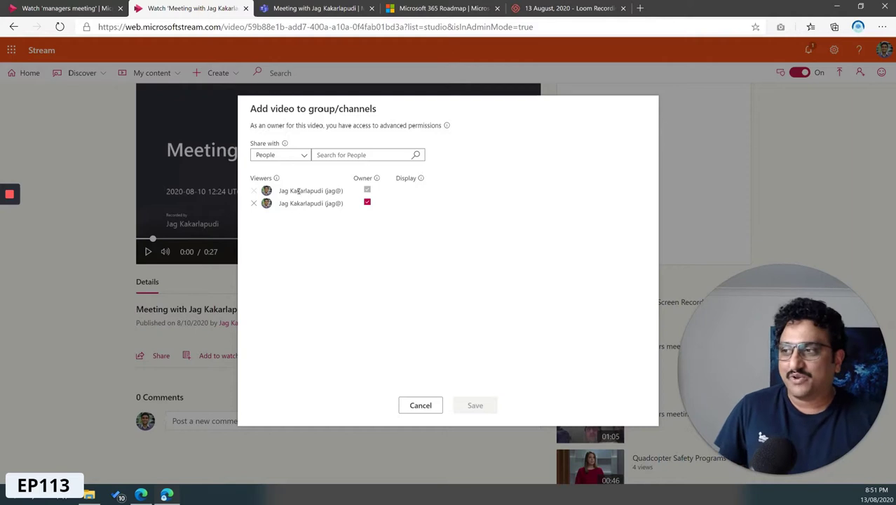
click(303, 157)
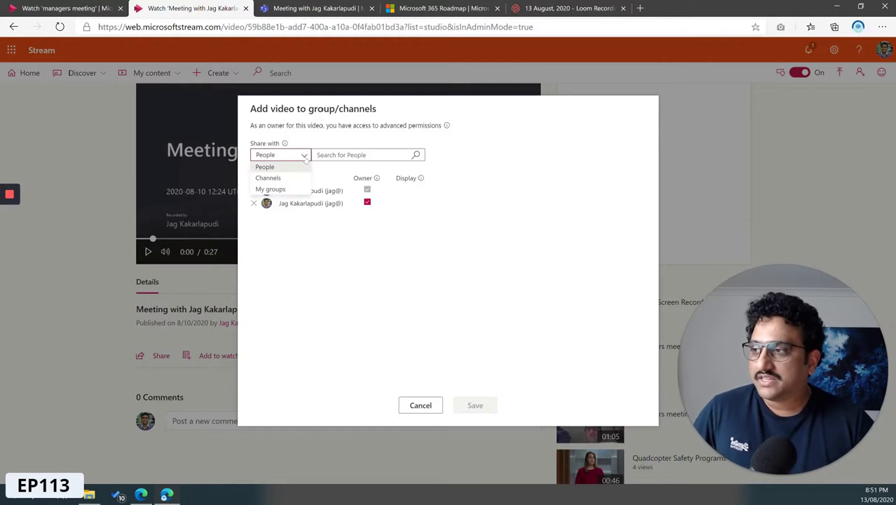
click(284, 169)
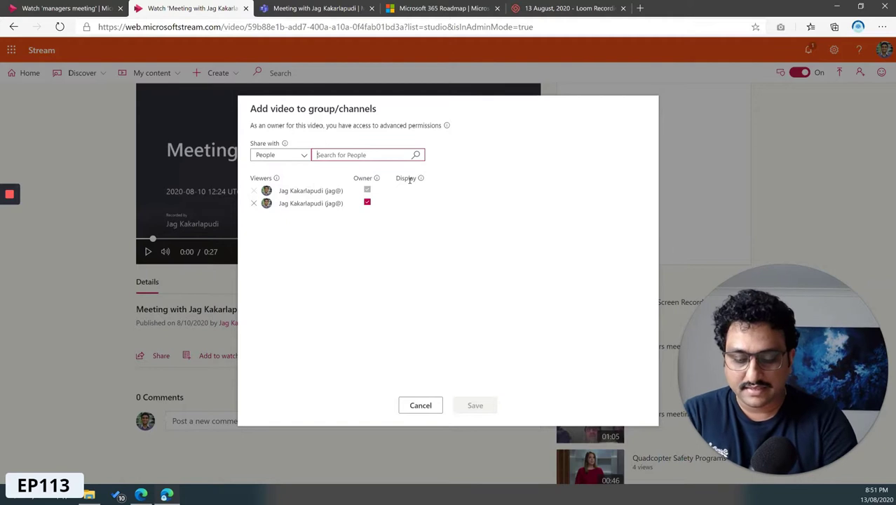
text(megan)
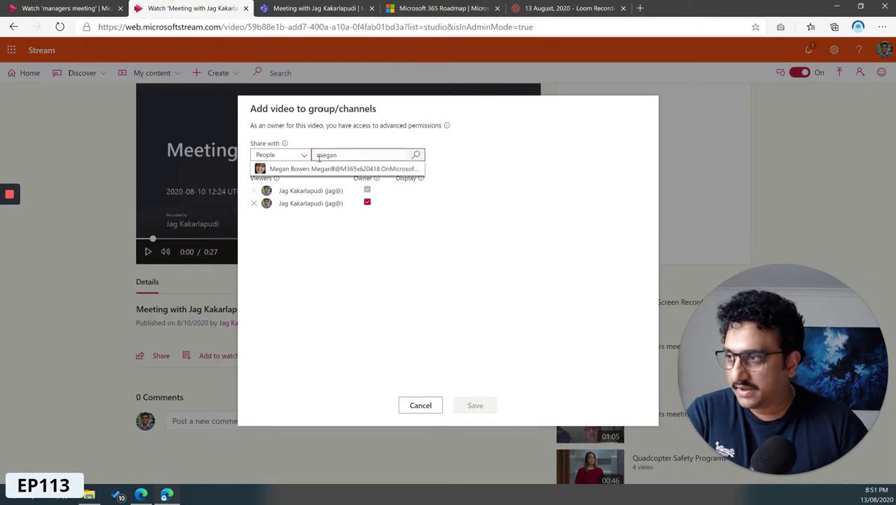
click(320, 169)
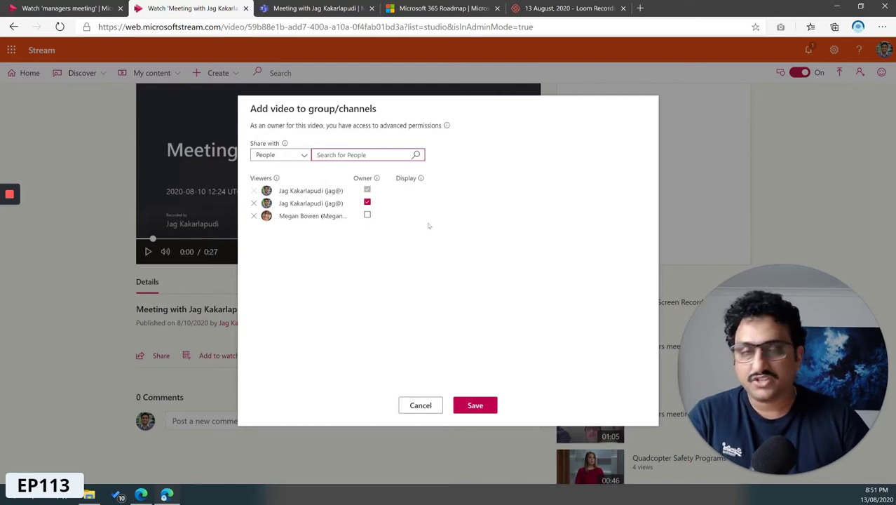
click(253, 216)
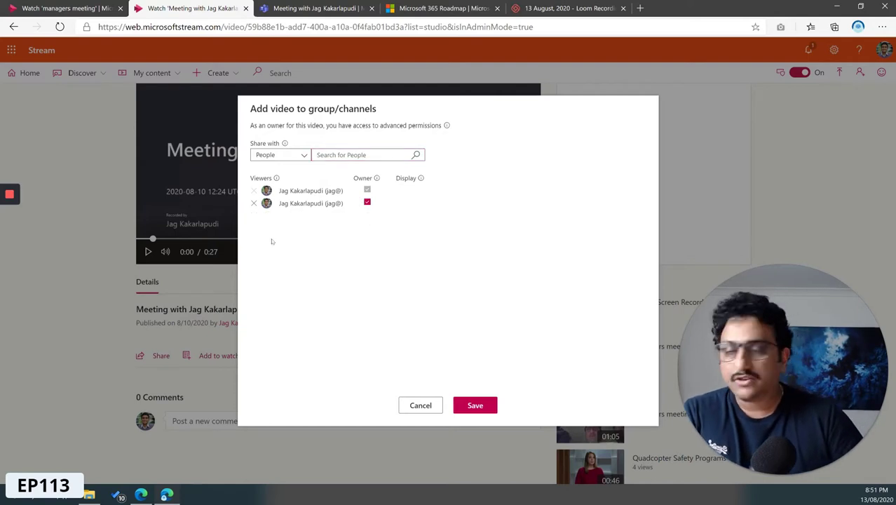
click(300, 156)
- Under My groups, find 'marketing', add the Marketing group as viewer, and save
click(271, 190)
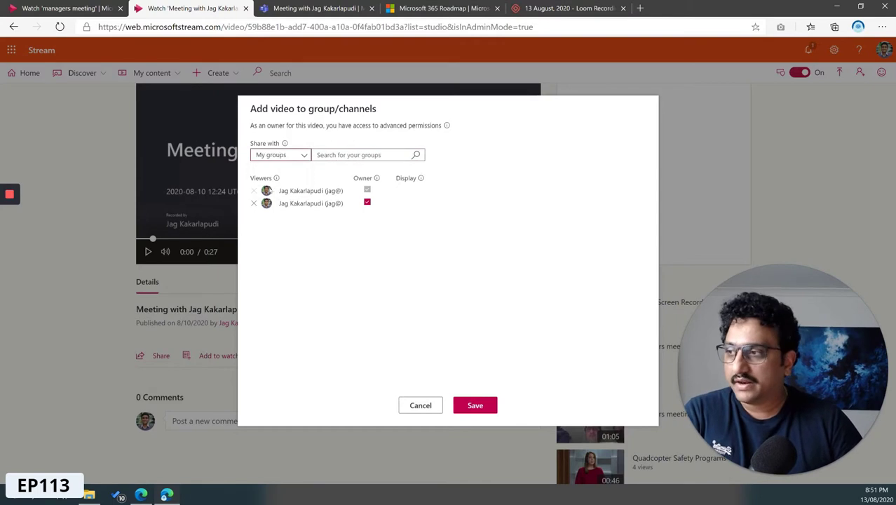
click(347, 155)
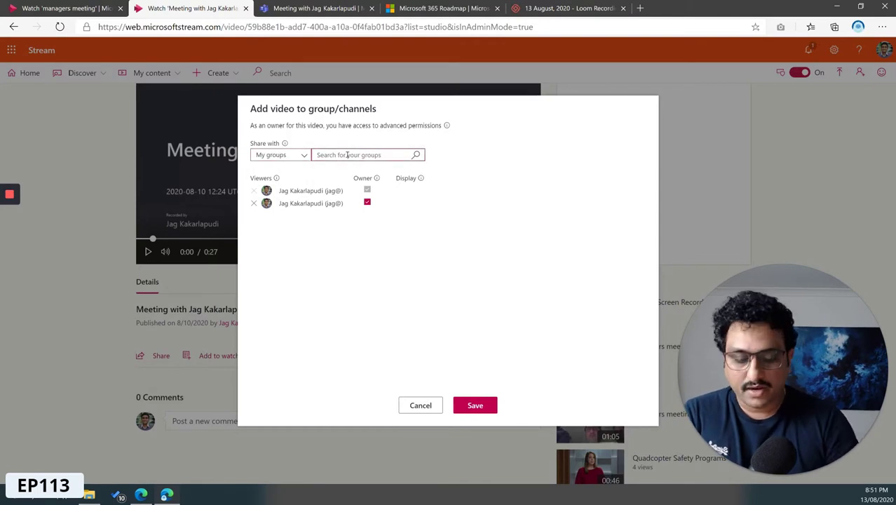
text(marketing)
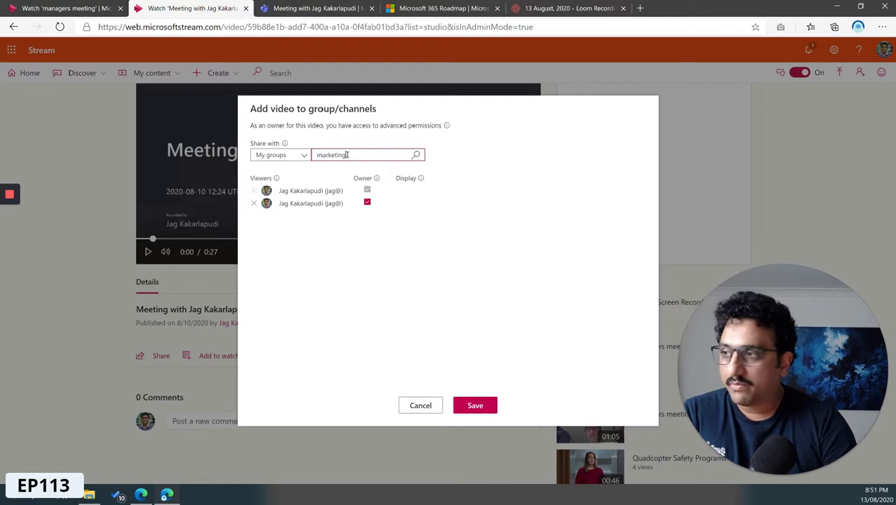
click(416, 155)
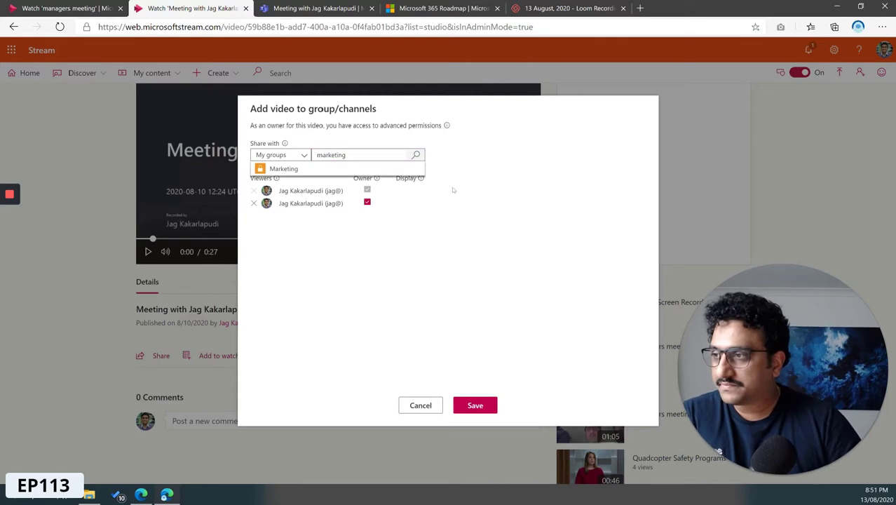
click(285, 173)
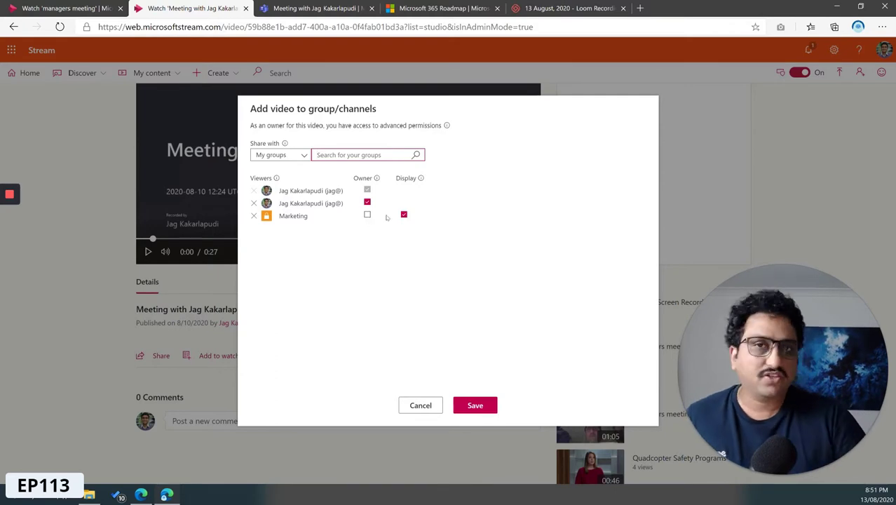
click(463, 412)
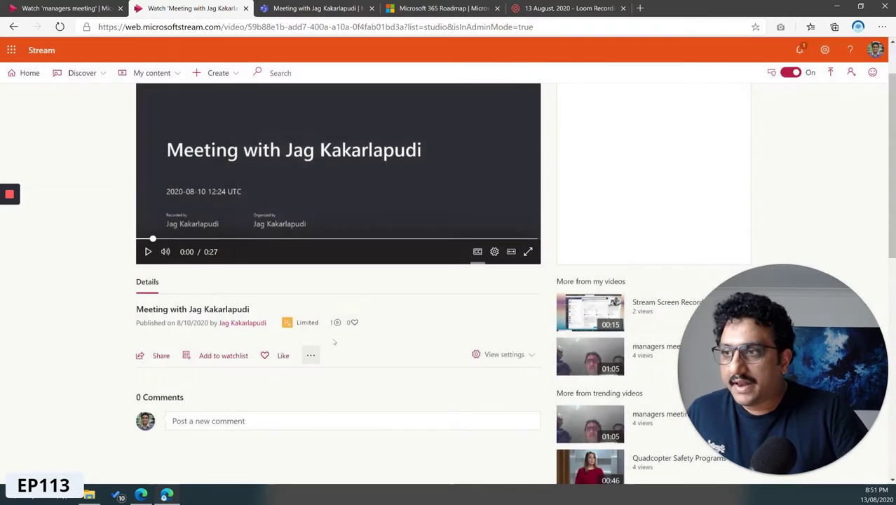
- Browse the full list of your groups under My content > Groups
click(123, 76)
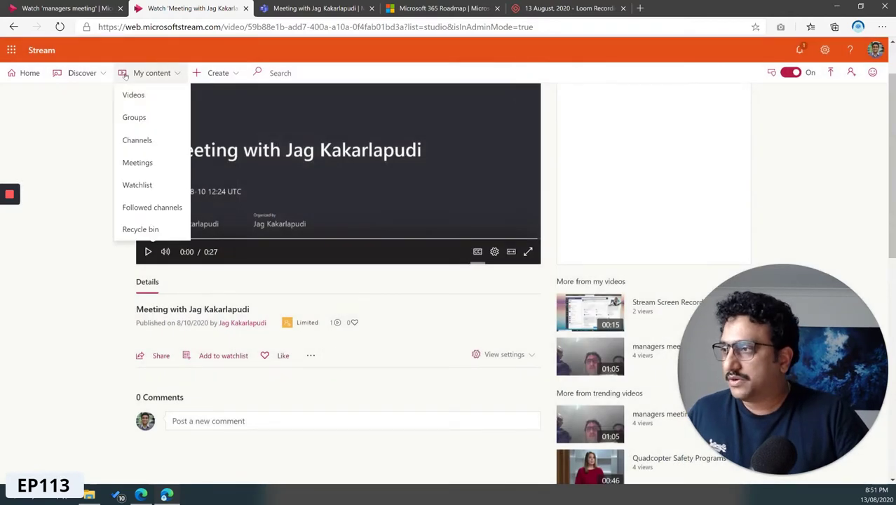
click(132, 112)
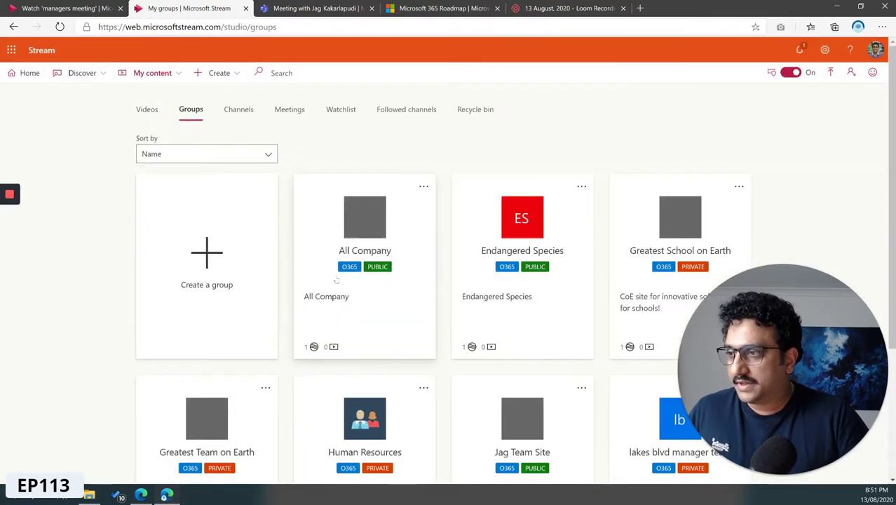
scroll(336, 281, down, 2)
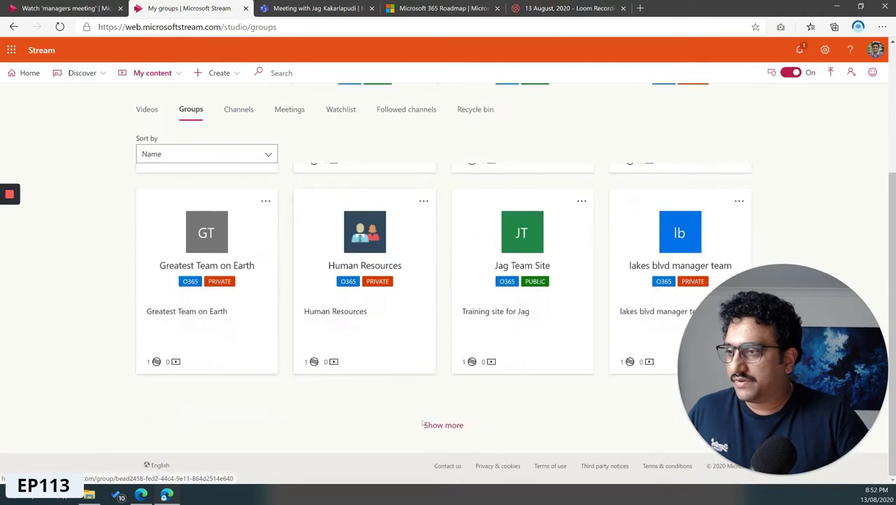
click(443, 426)
scroll(468, 414, down, 3)
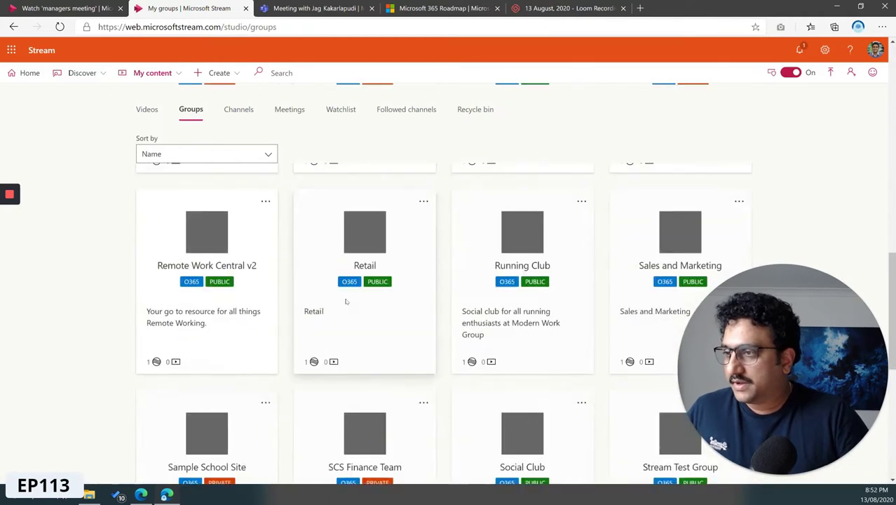
scroll(346, 303, down, 2)
scroll(346, 303, down, 2)
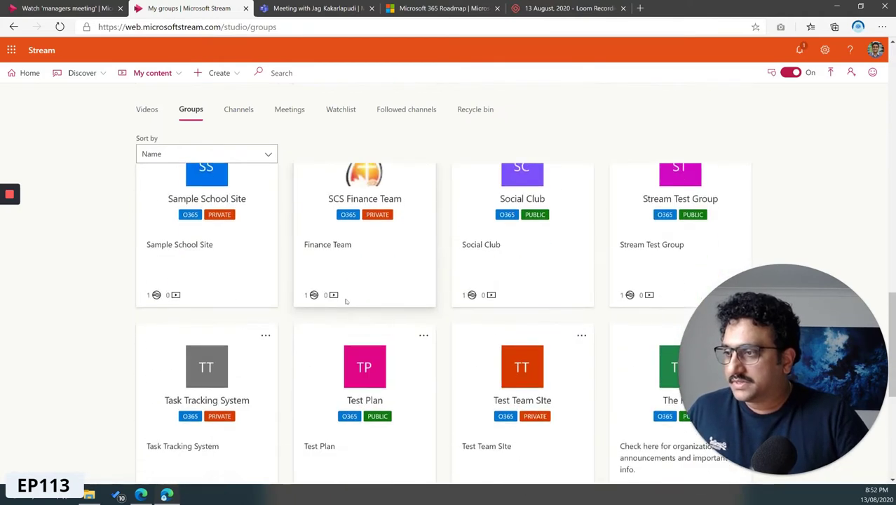
scroll(346, 309, up, 6)
scroll(346, 315, up, 4)
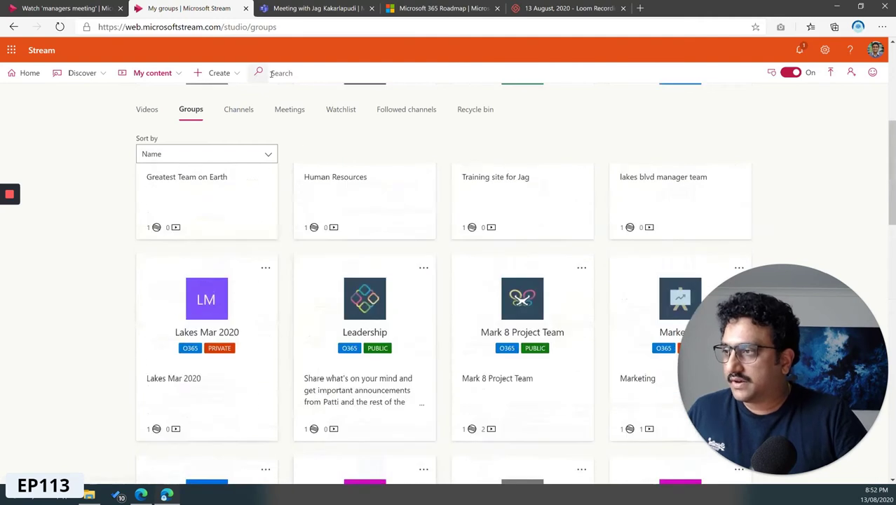
- Search 'marketing' and open the Marketing group's page from the Groups results
text(marketing)
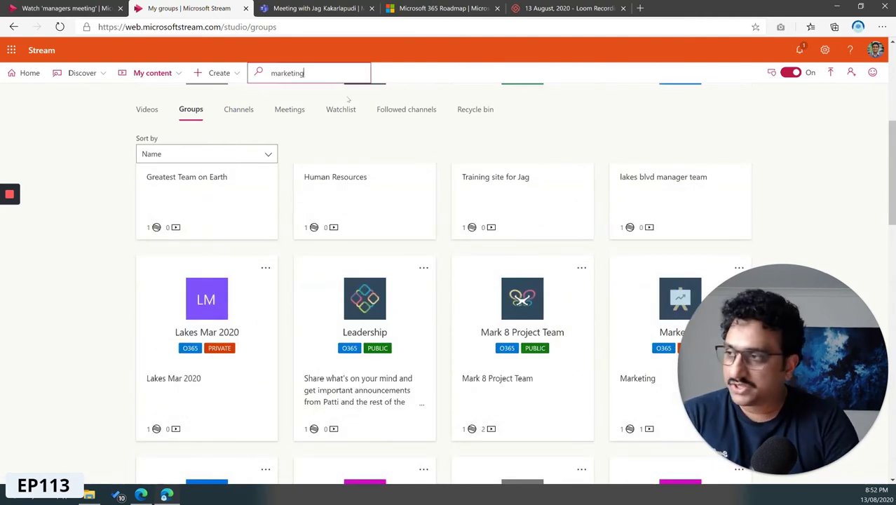
key(Return)
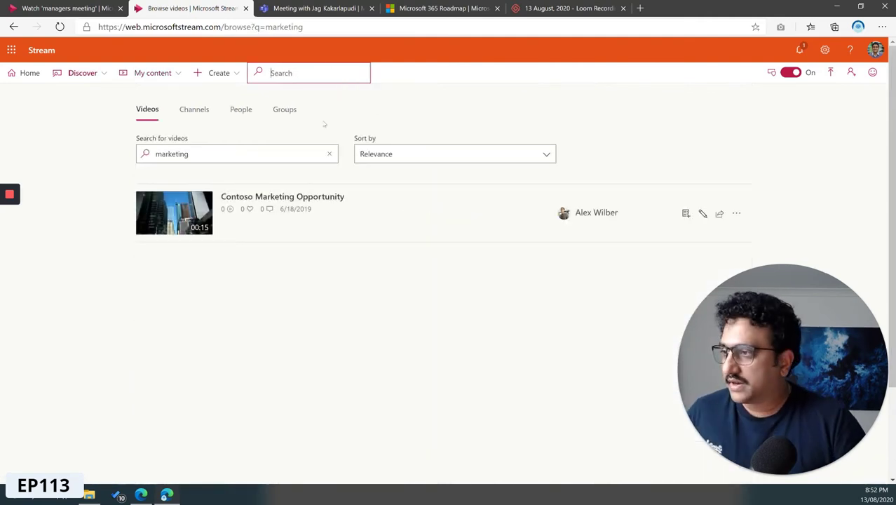
click(284, 109)
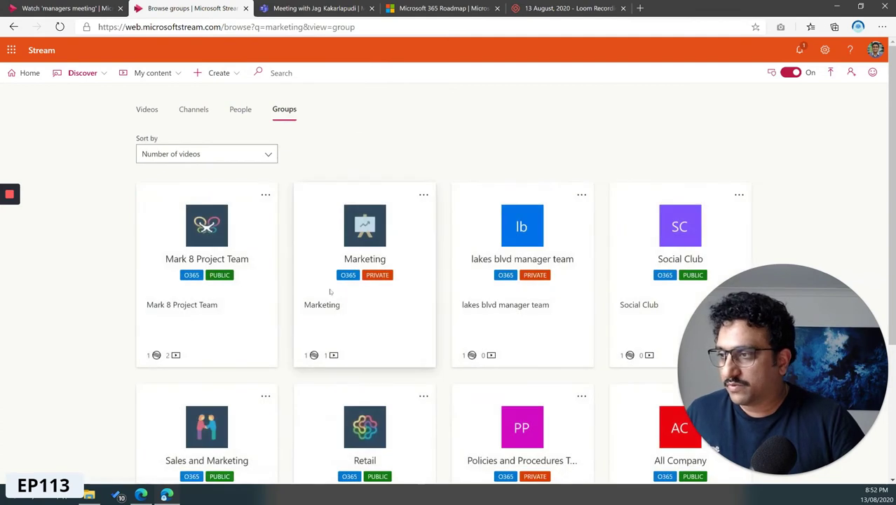
click(364, 260)
scroll(379, 316, down, 1)
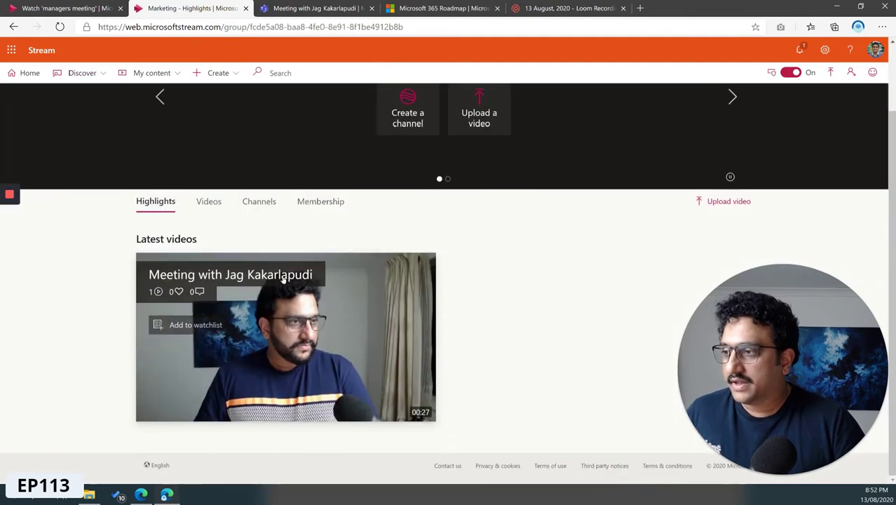